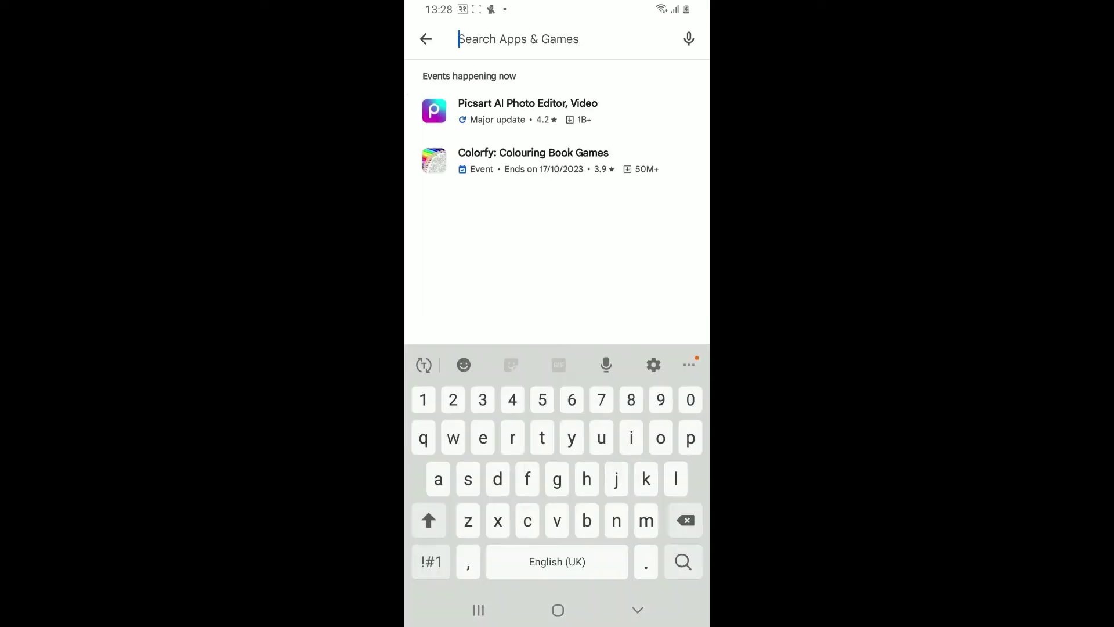
text(aliex)
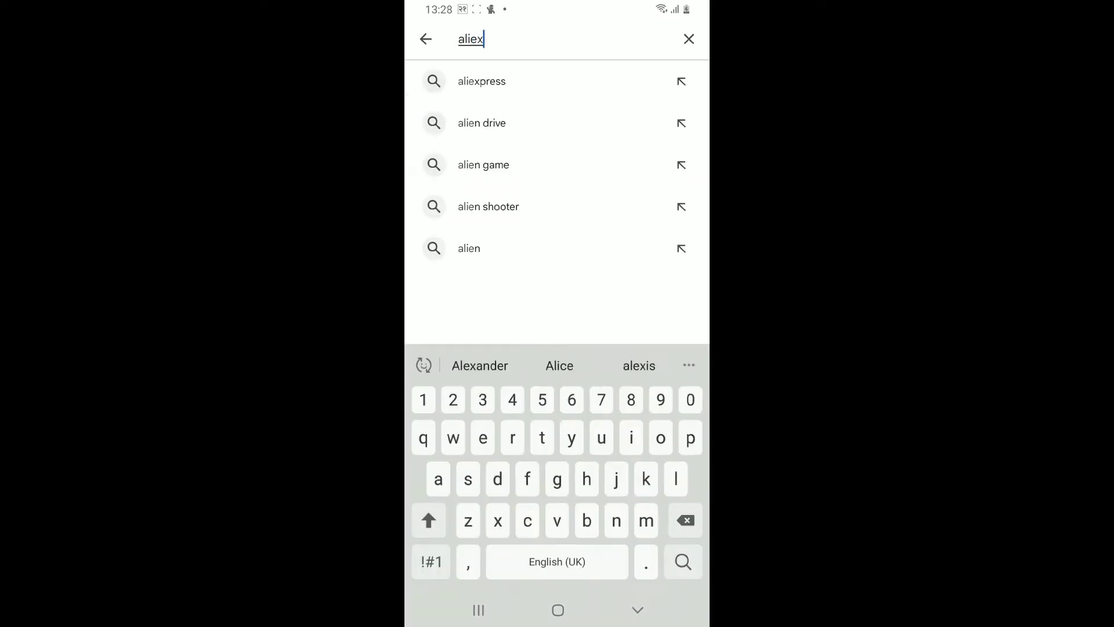
Search for AliExpress, open its listing, and install the app.
click(482, 81)
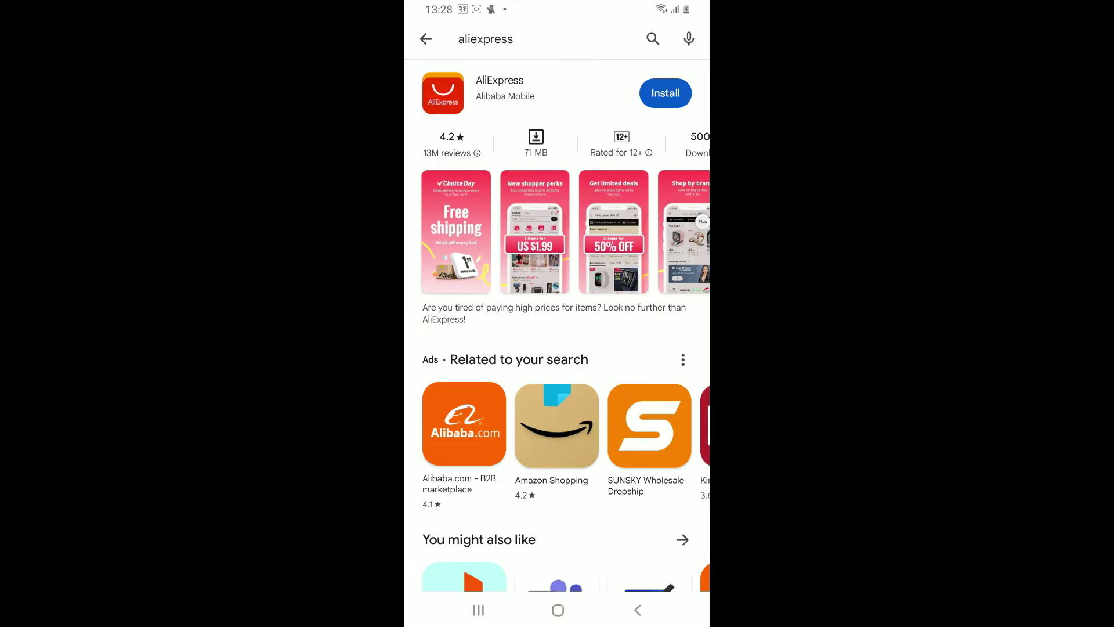
click(500, 87)
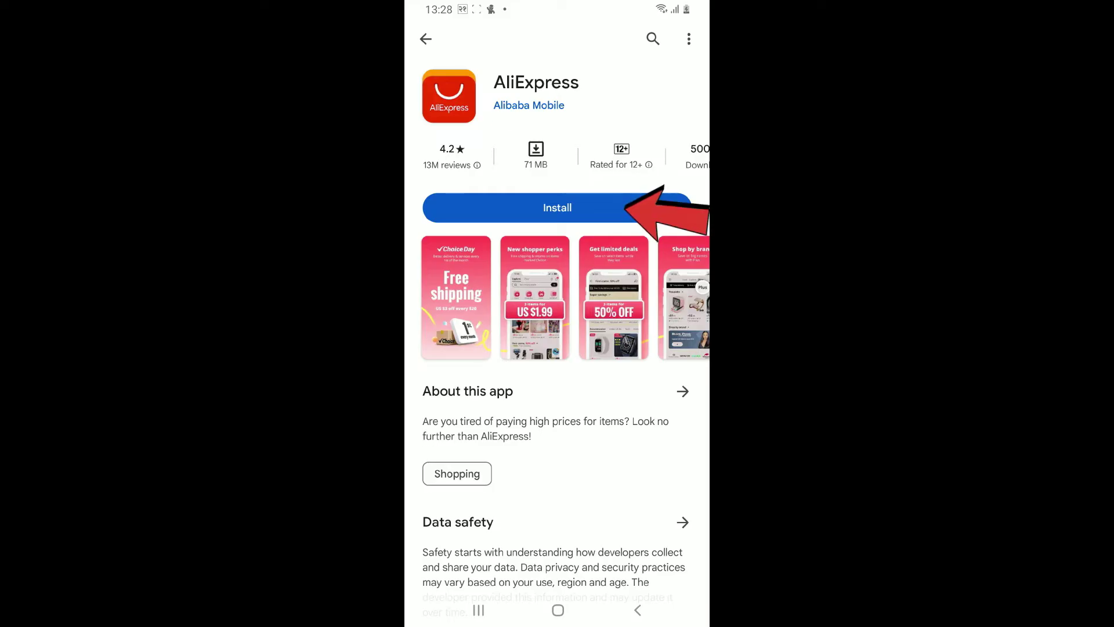
click(557, 207)
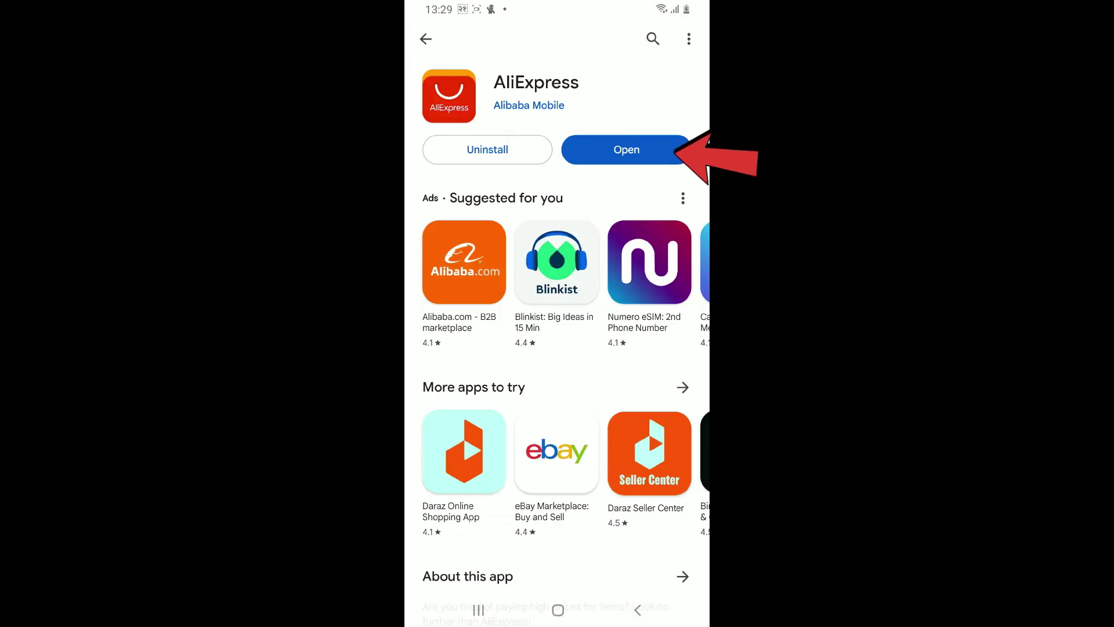
Launch AliExpress from Play Store to reach the country/region screen showing Nepal.
click(625, 149)
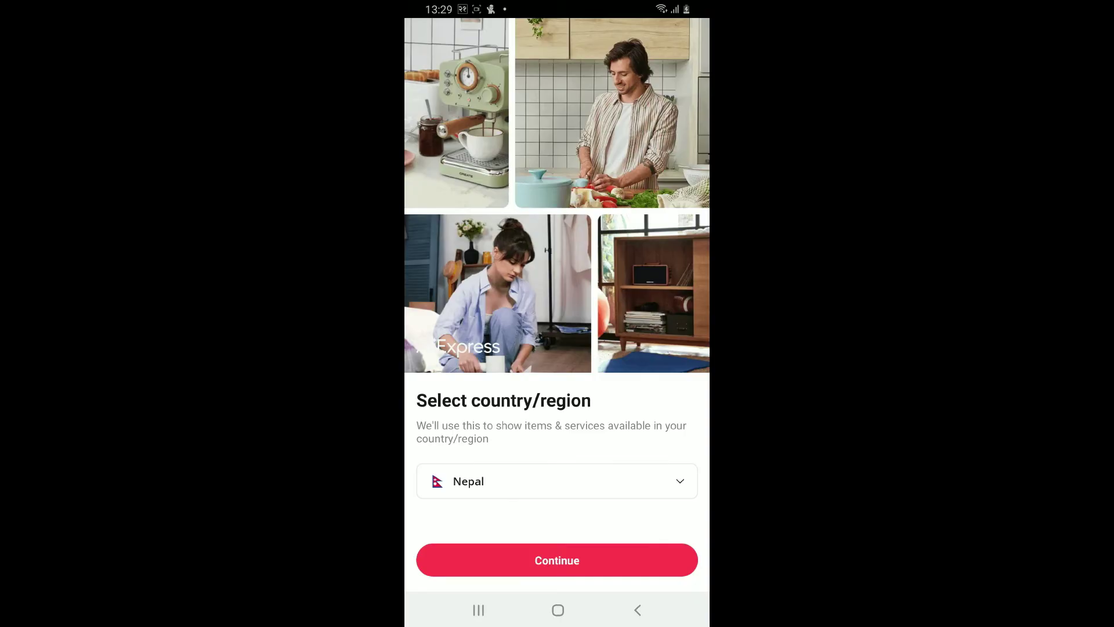
Exit AliExpress's country/region screen to the Android home screen.
key(Home)
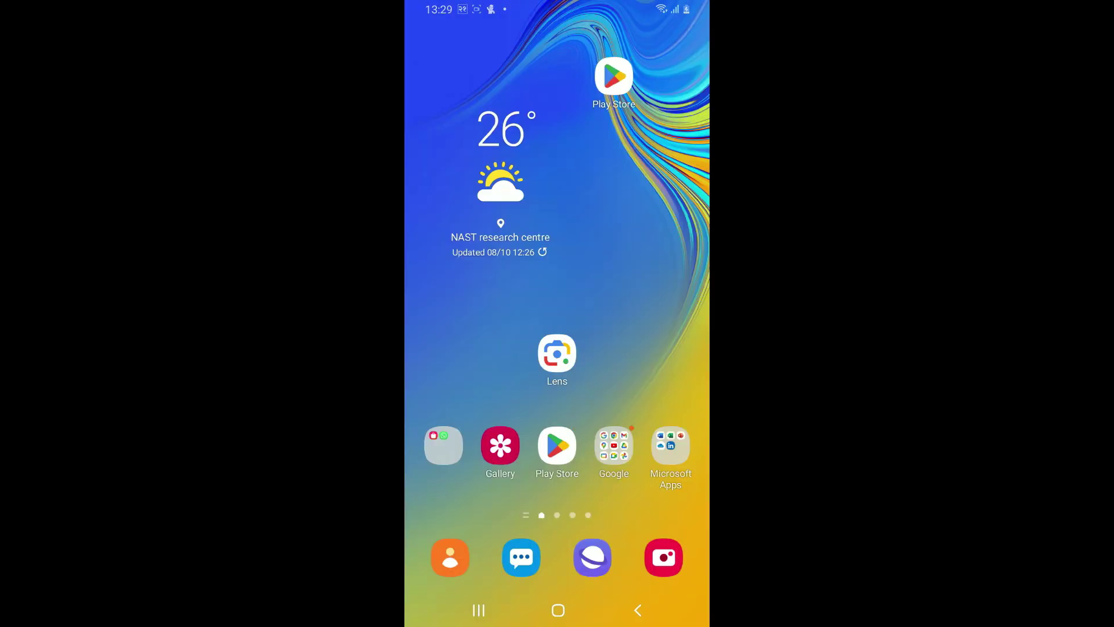